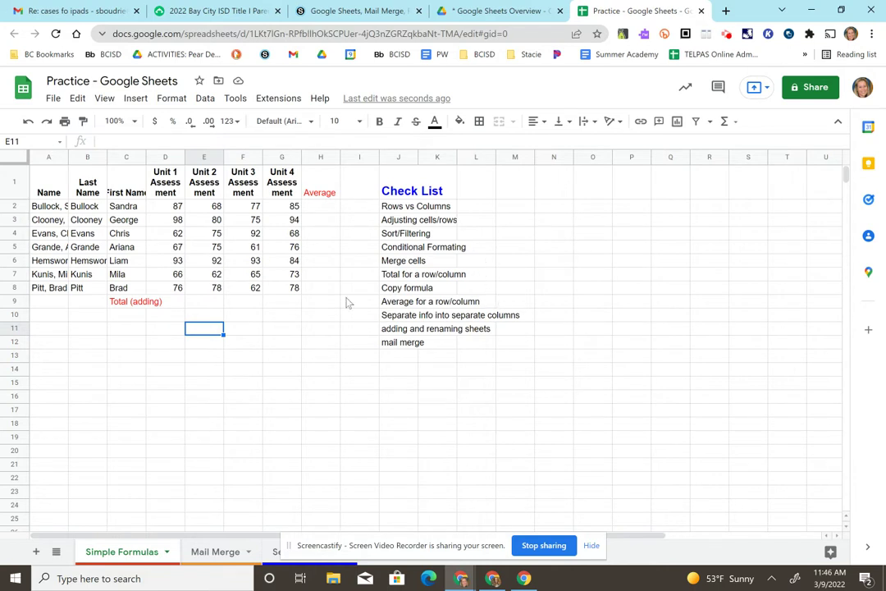
# Step: Widen all columns and increase the height of all rows across the entire Simple Formulas sheet
pyautogui.click(23, 160)
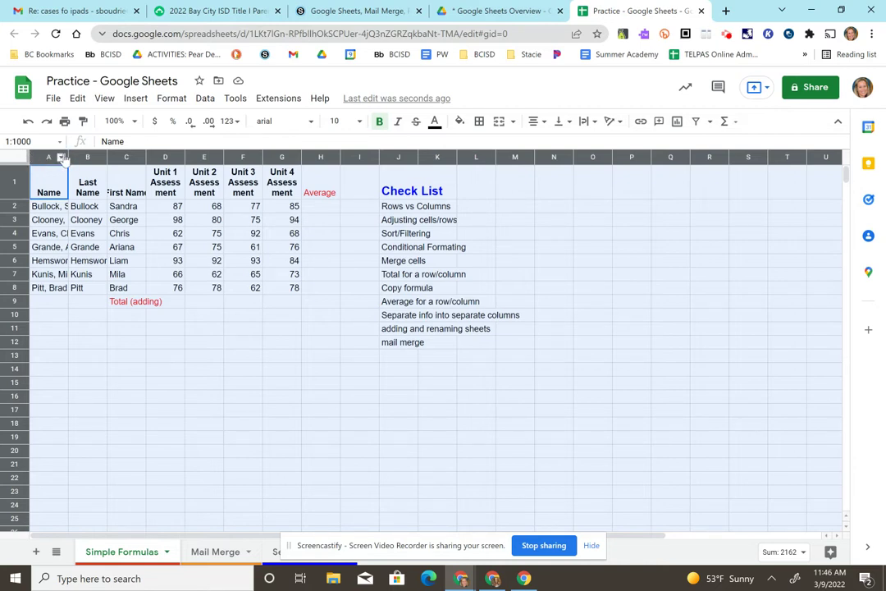
pyautogui.moveTo(67, 156); pyautogui.dragTo(85, 161)
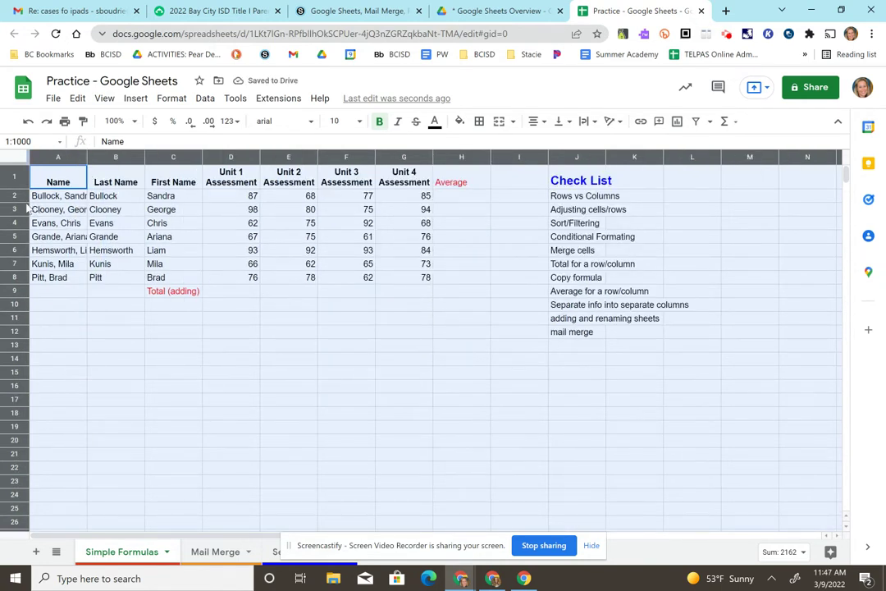
pyautogui.moveTo(14, 189); pyautogui.dragTo(14, 223)
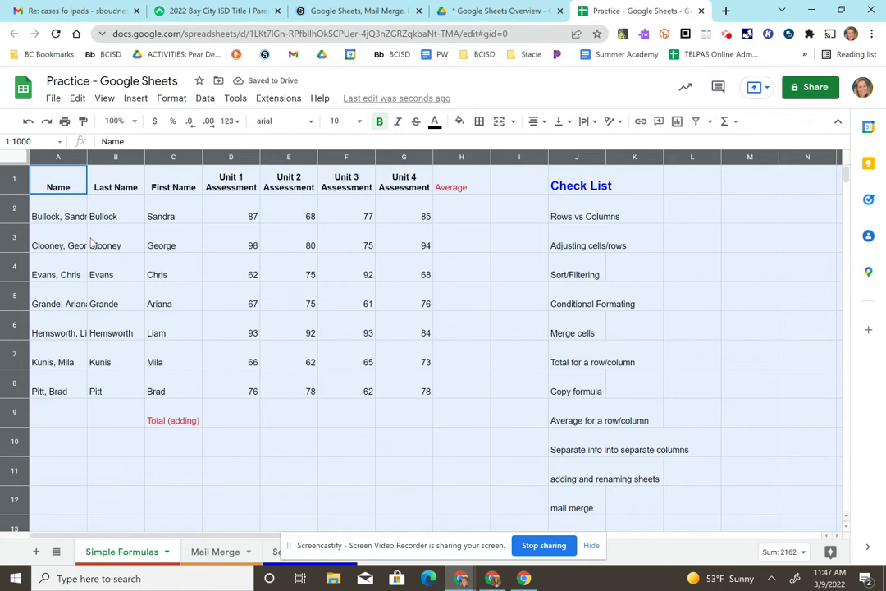
pyautogui.click(104, 218)
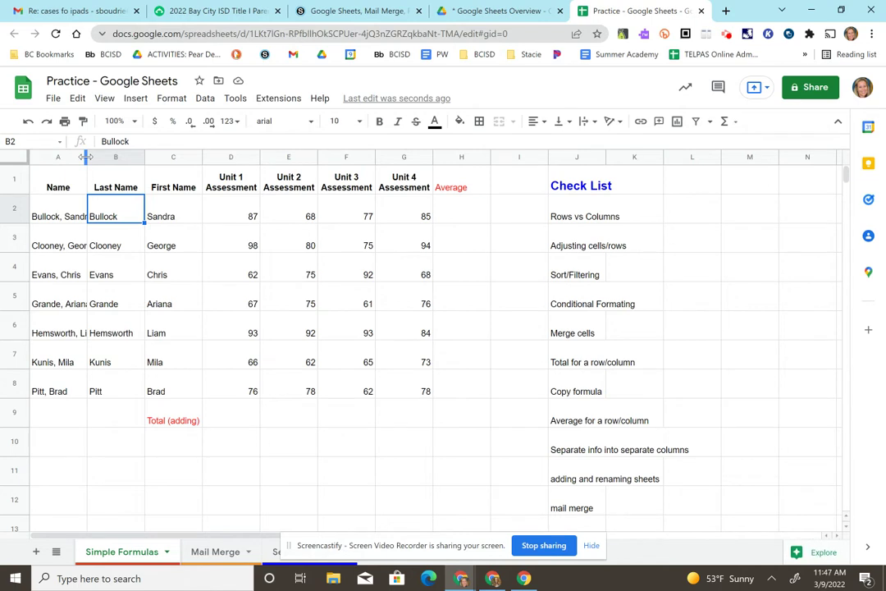
# Step: Fit column A to its full names and narrow the Unit 1 Assessment column
pyautogui.doubleClick(86, 157)
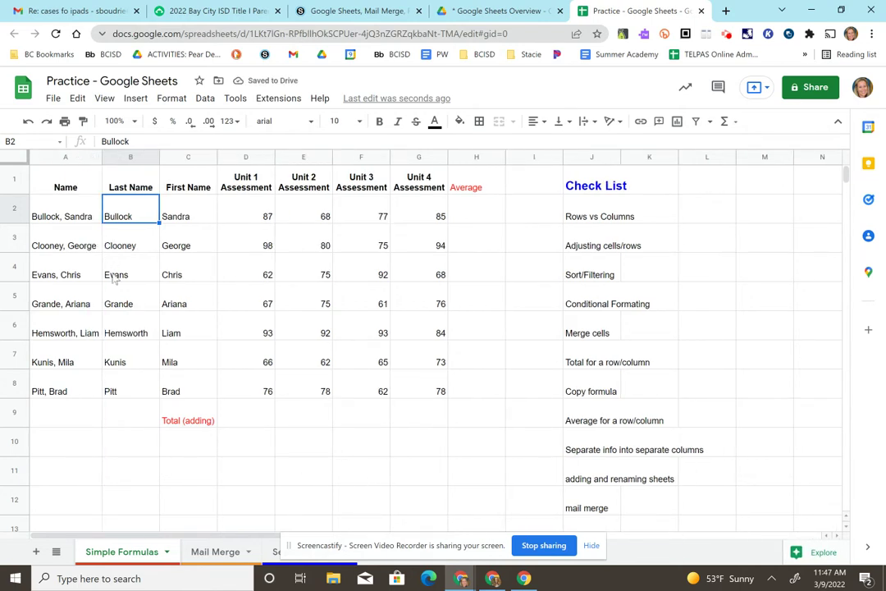
pyautogui.click(87, 328)
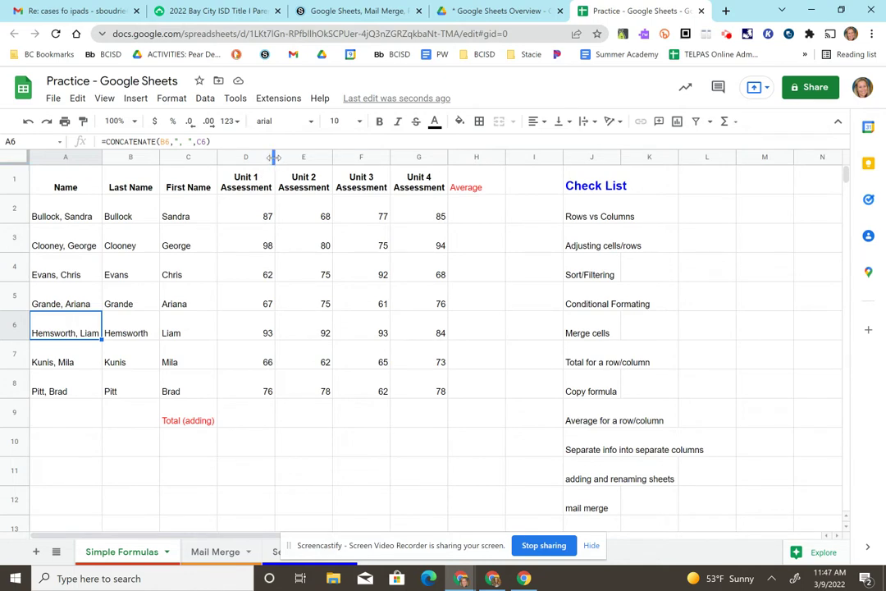
pyautogui.moveTo(274, 157); pyautogui.dragTo(272, 157)
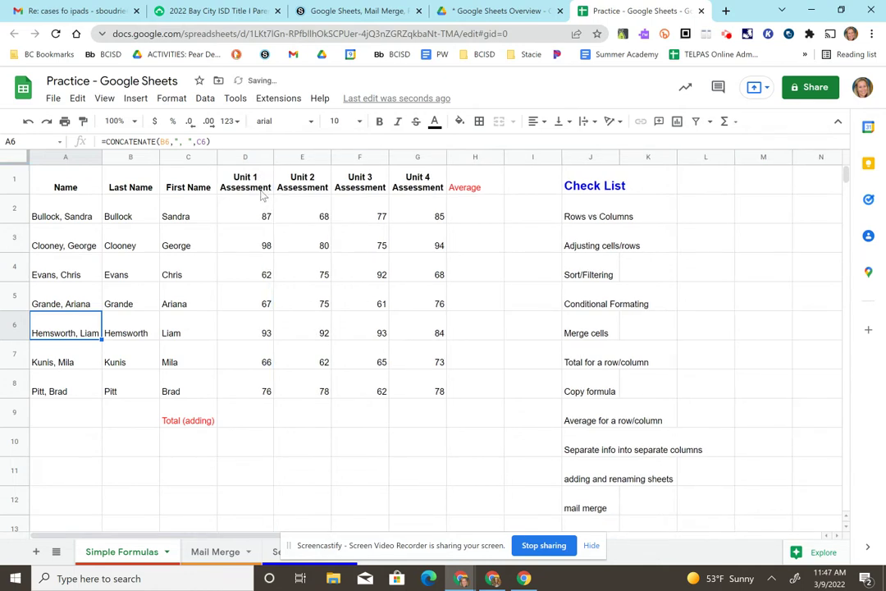
pyautogui.click(246, 191)
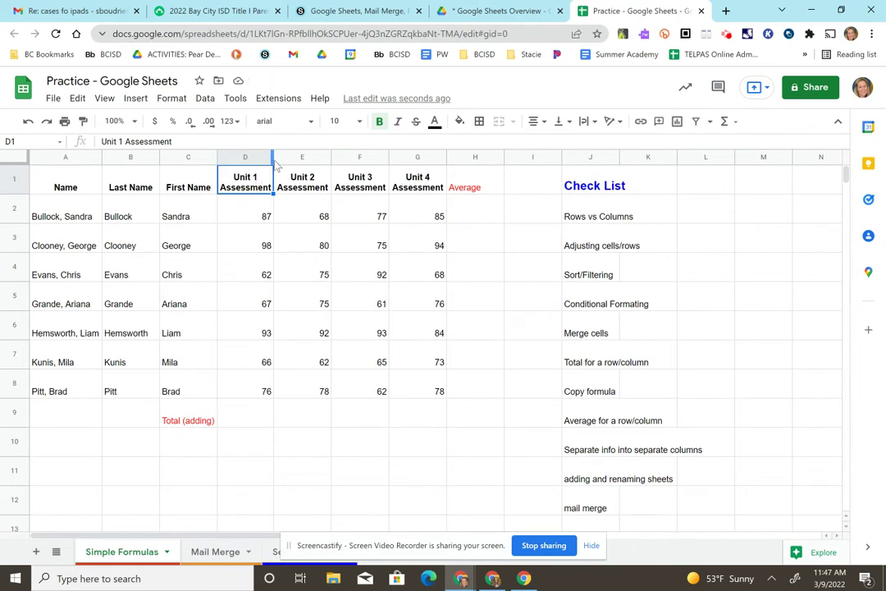
pyautogui.moveTo(275, 164); pyautogui.dragTo(260, 164)
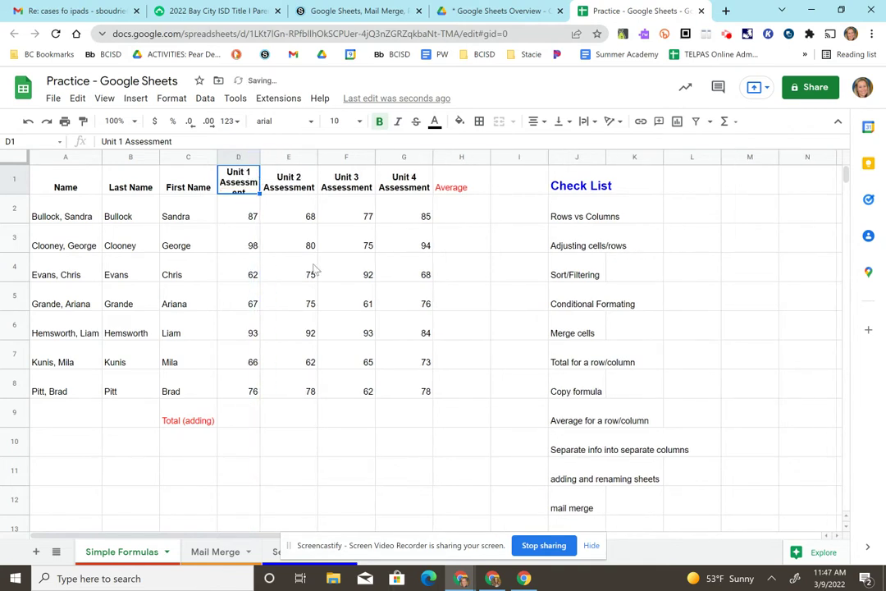
pyautogui.click(337, 326)
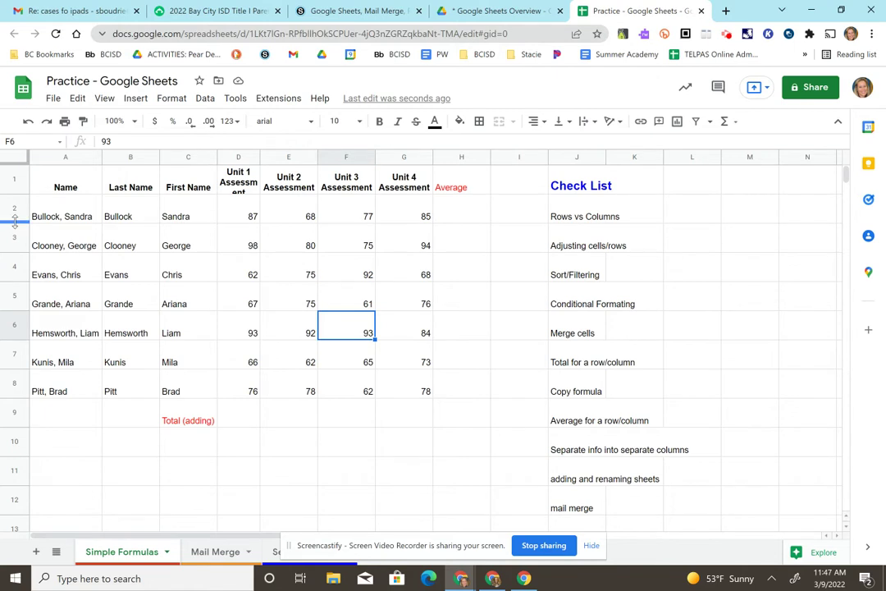
# Step: Reduce the height of row 2, and shrink all rows of the sheet to fit their text
pyautogui.moveTo(15, 221); pyautogui.dragTo(15, 220)
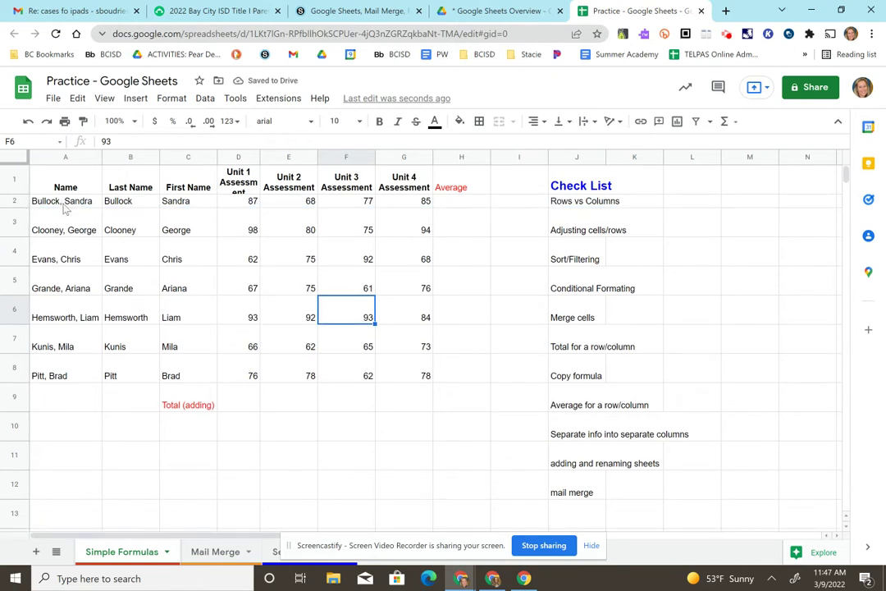
pyautogui.click(16, 157)
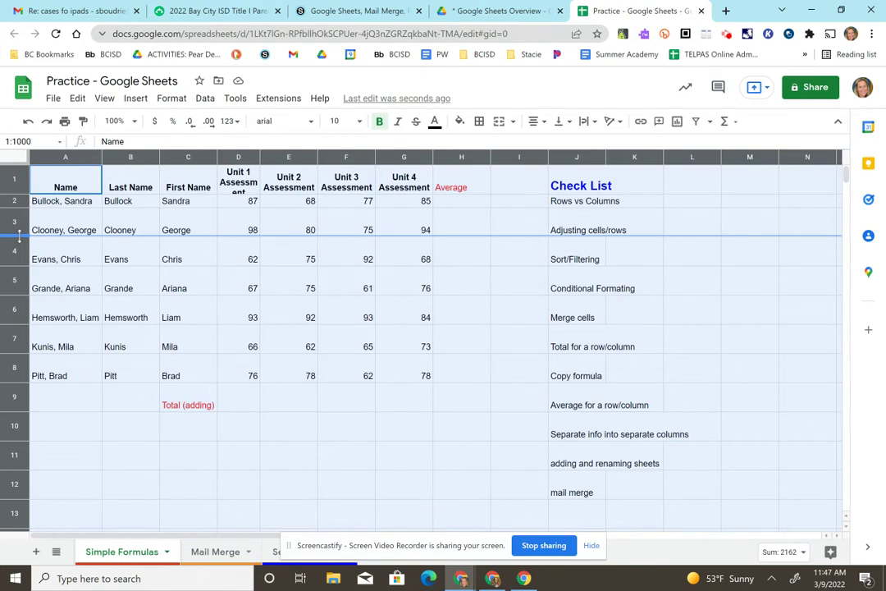
pyautogui.moveTo(19, 235); pyautogui.dragTo(19, 221)
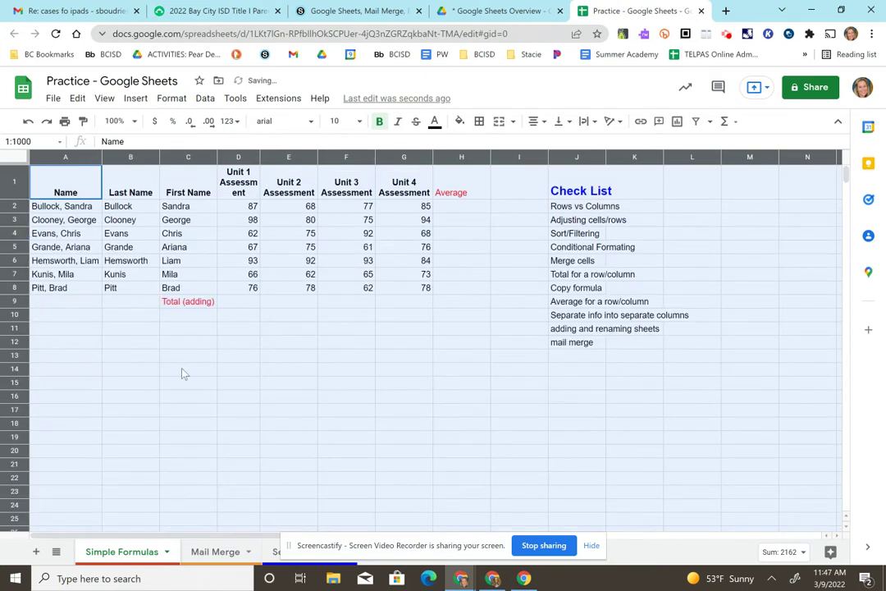
pyautogui.click(276, 443)
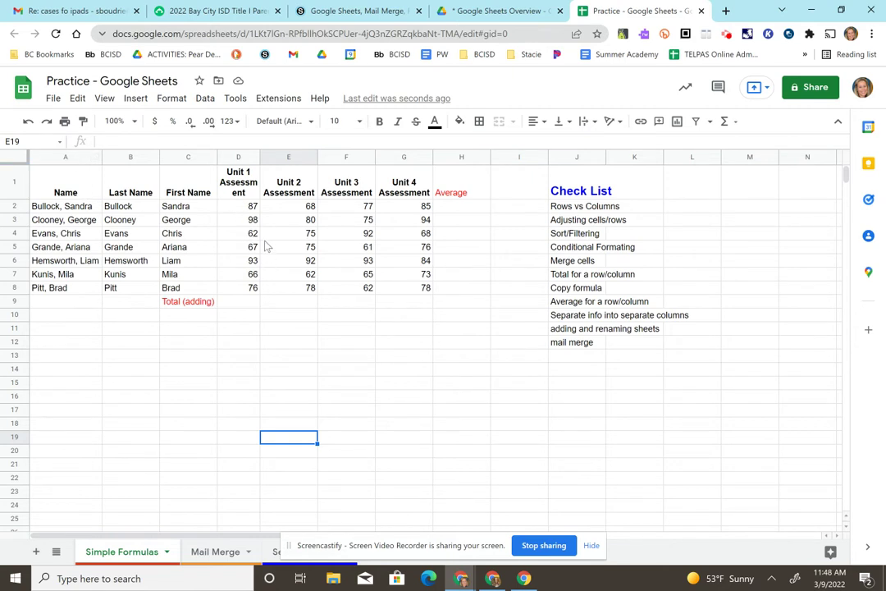
# Step: Center the contents of assessment columns D to G horizontally and set their font size to 11
pyautogui.click(239, 159)
pyautogui.press('Right')
pyautogui.press('Right')
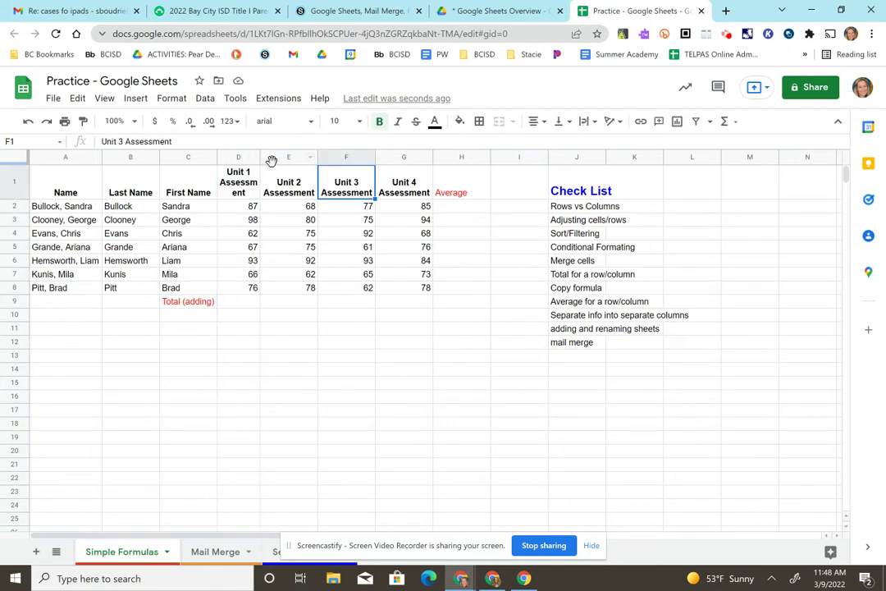
pyautogui.moveTo(238, 156); pyautogui.dragTo(392, 178)
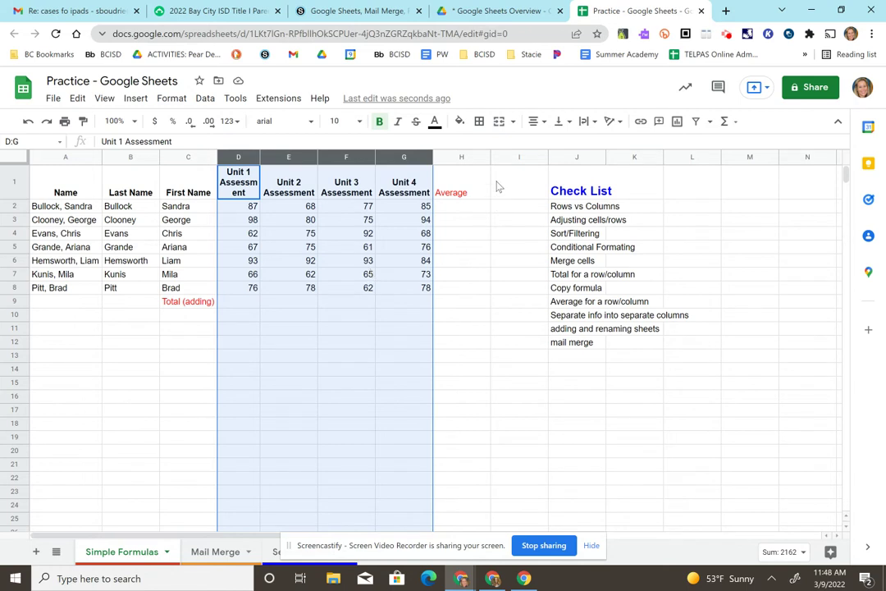
pyautogui.click(540, 121)
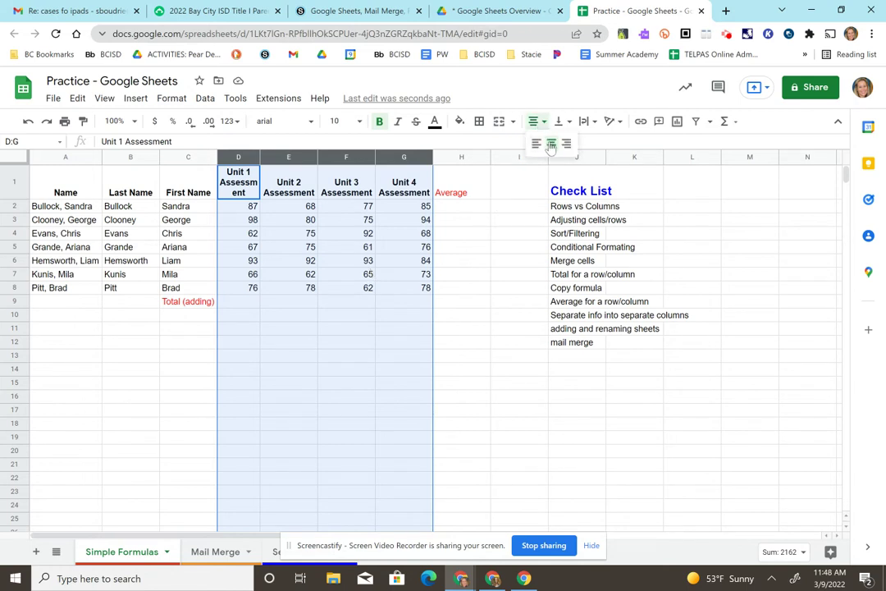
pyautogui.click(552, 145)
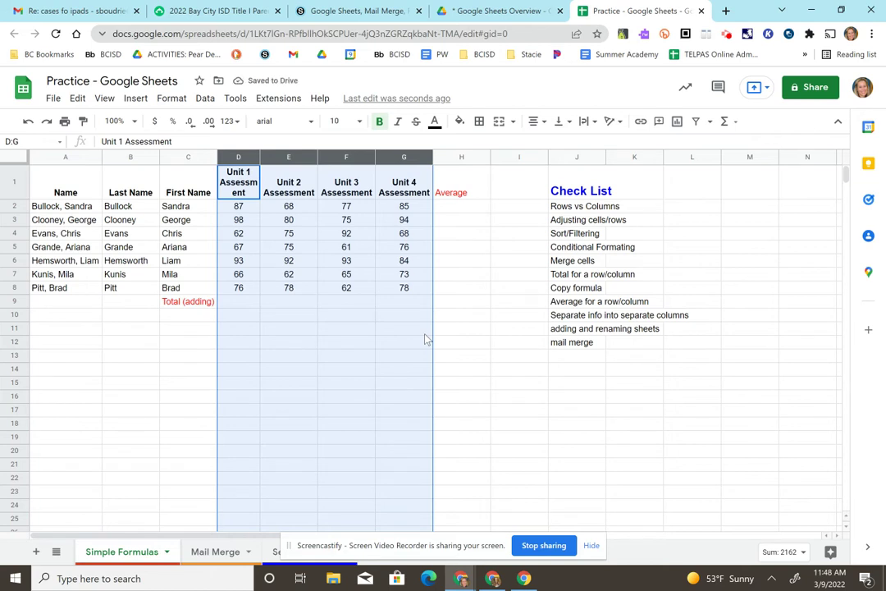
pyautogui.click(360, 121)
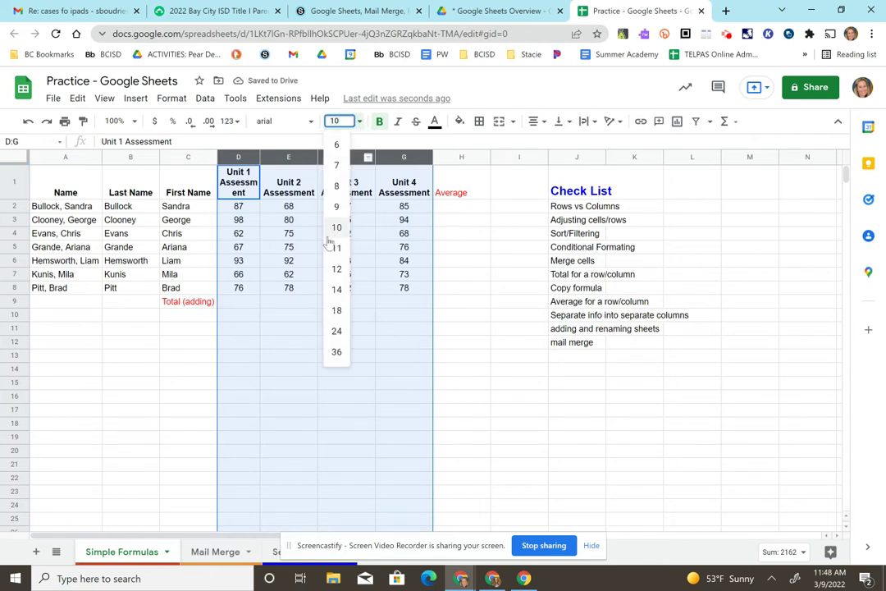
pyautogui.click(335, 248)
# Step: Color the text of columns D to G red, and set it back to black
pyautogui.click(435, 121)
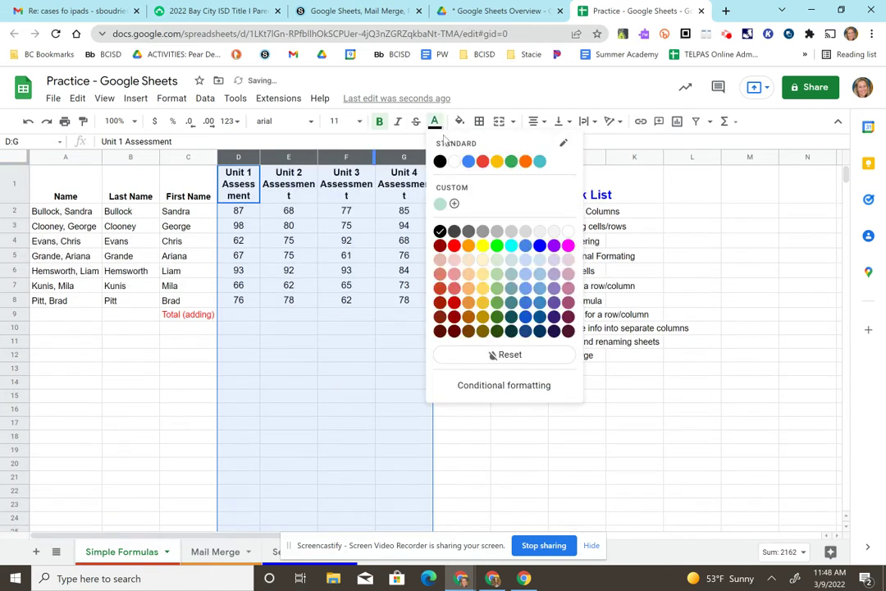
pyautogui.click(456, 251)
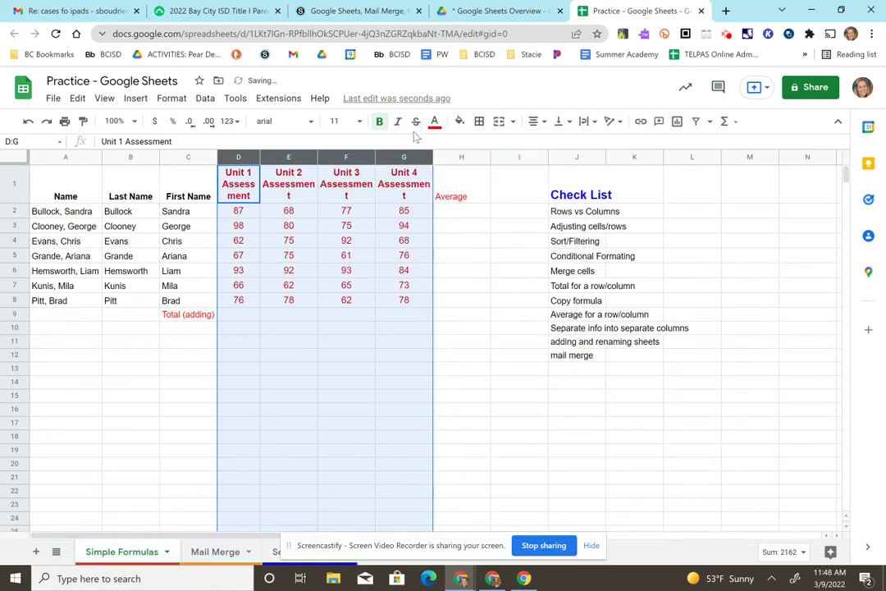
pyautogui.click(435, 122)
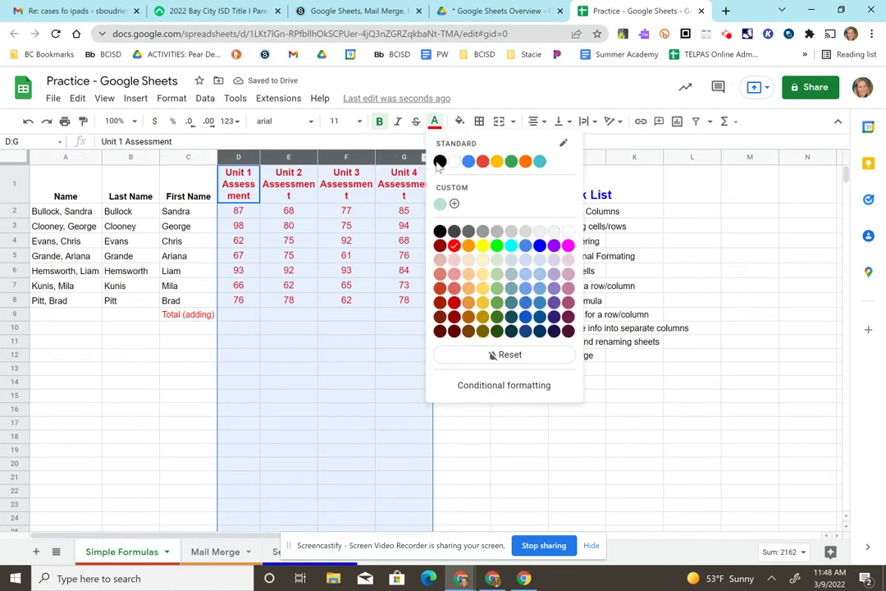
pyautogui.click(440, 161)
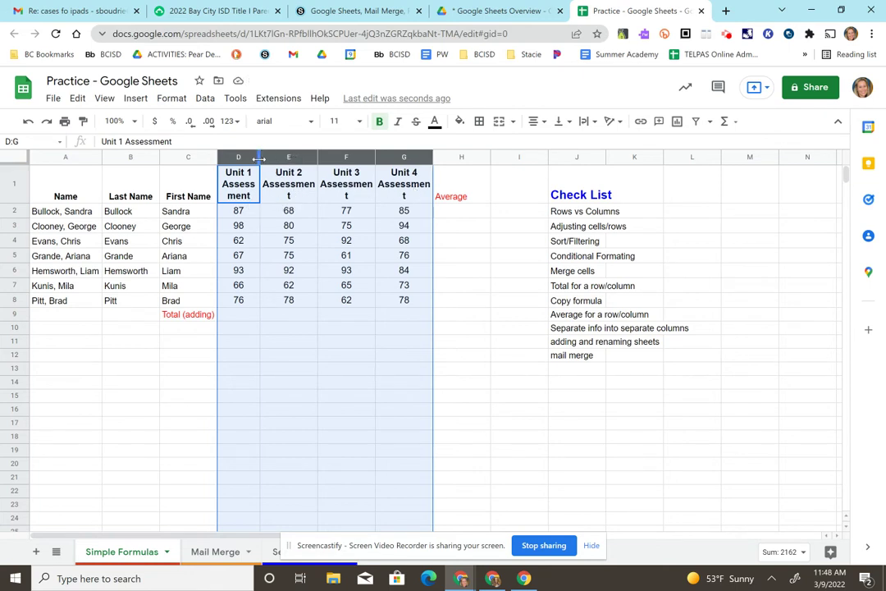
# Step: Widen the four assessment columns D to G equally so each header's word Assessment fits on one line
pyautogui.moveTo(261, 156); pyautogui.dragTo(302, 157)
pyautogui.click(294, 321)
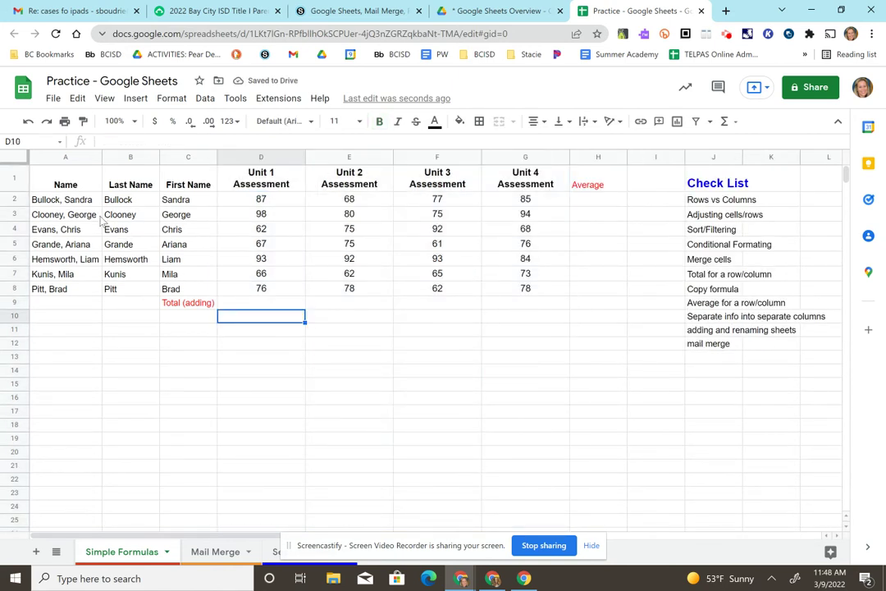
# Step: Apply all borders to the student data range A2:G8
pyautogui.moveTo(82, 204); pyautogui.dragTo(508, 297)
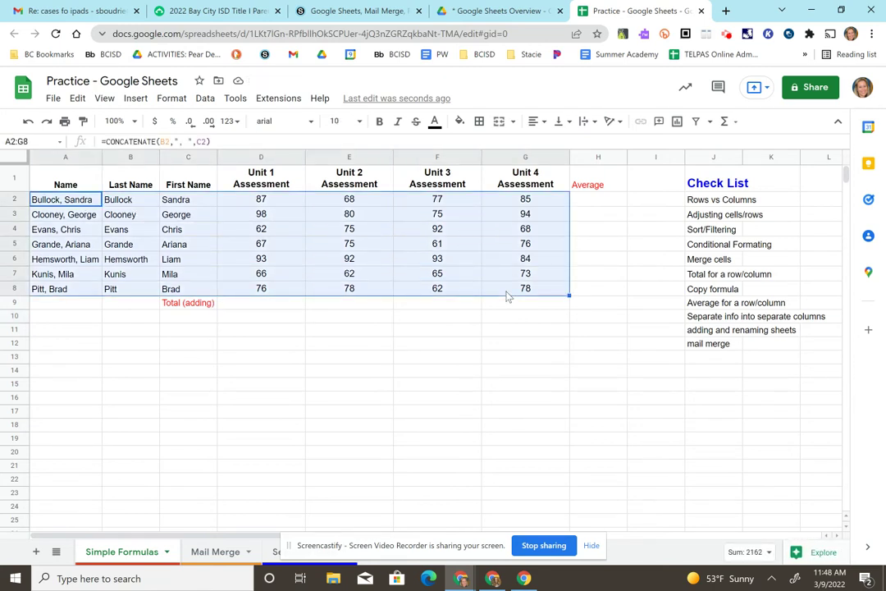
pyautogui.click(131, 343)
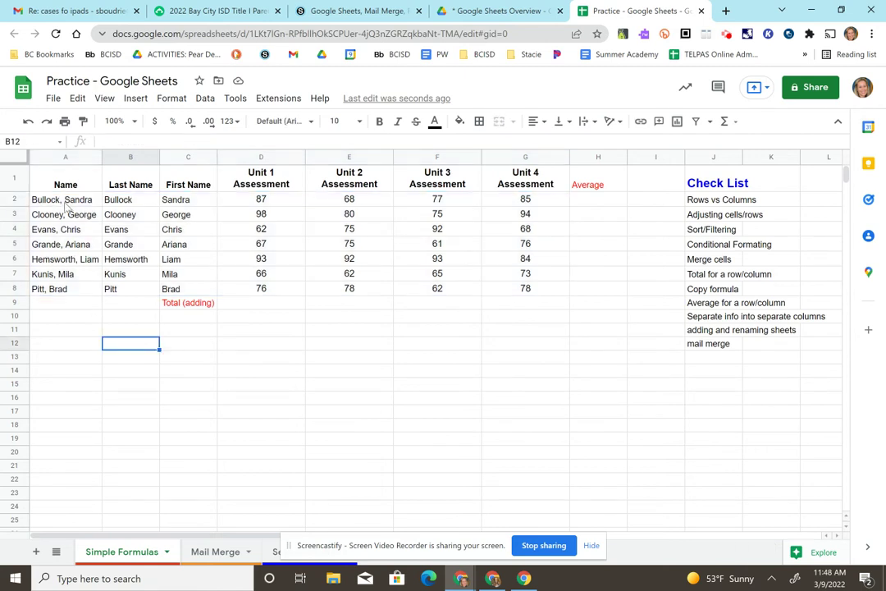
pyautogui.moveTo(65, 207); pyautogui.dragTo(506, 299)
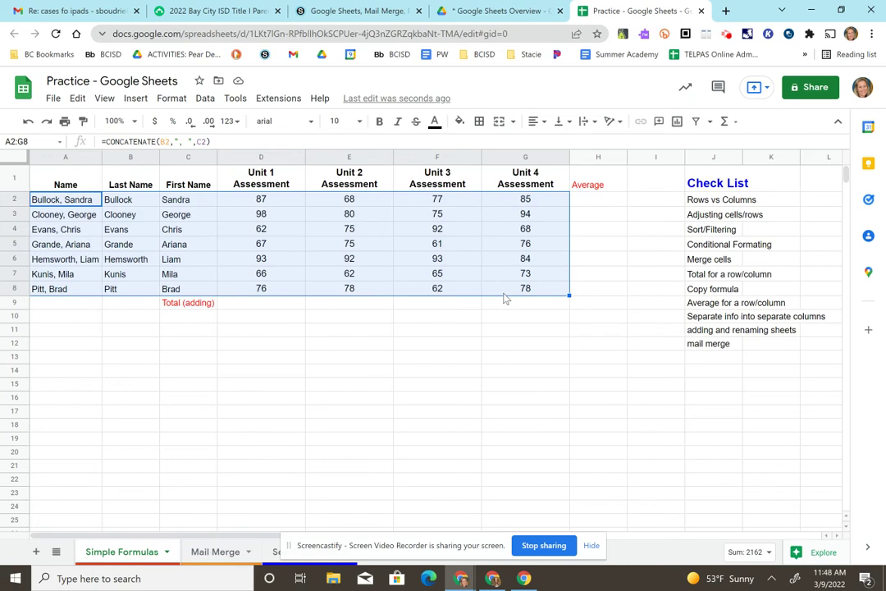
pyautogui.click(480, 123)
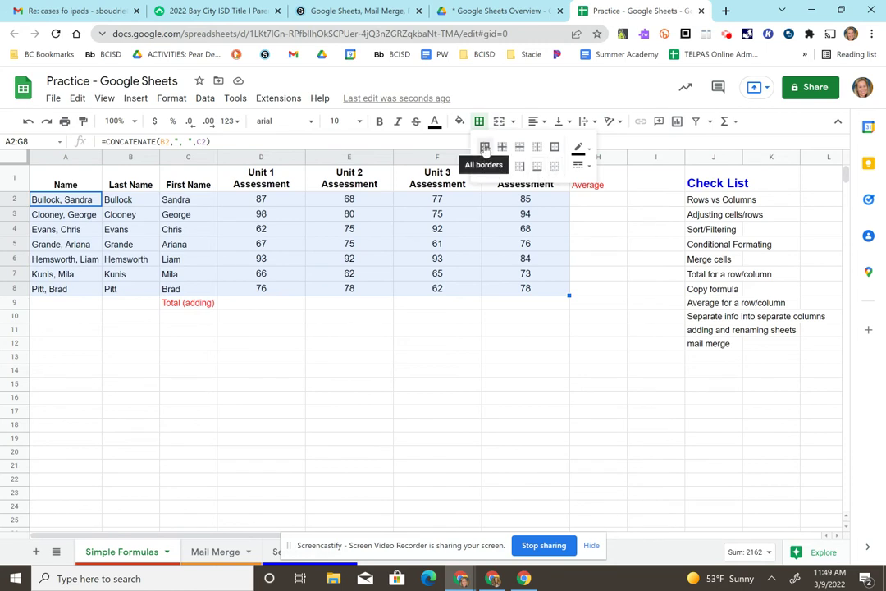
pyautogui.click(485, 148)
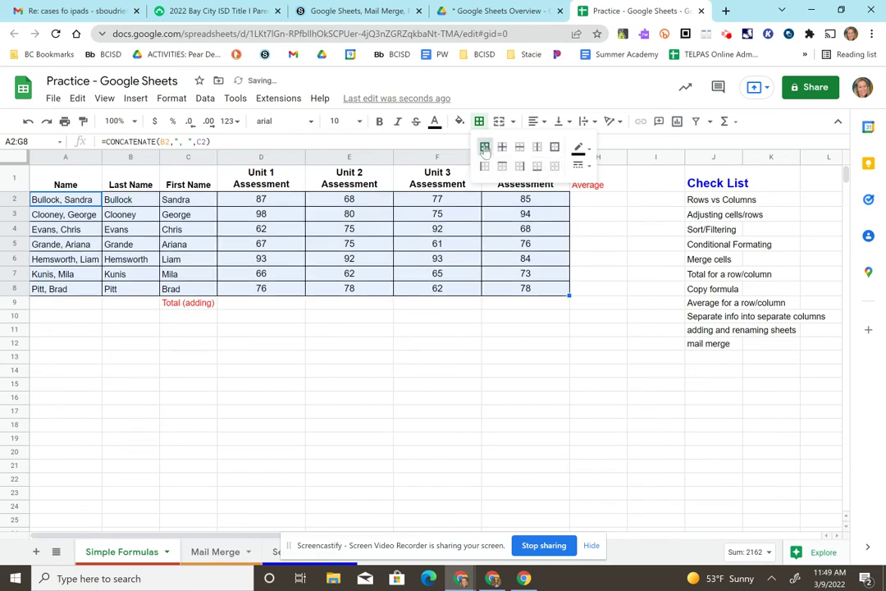
# Step: Change the borders of A2:G8 to red with the double-line style
pyautogui.click(581, 148)
pyautogui.click(626, 189)
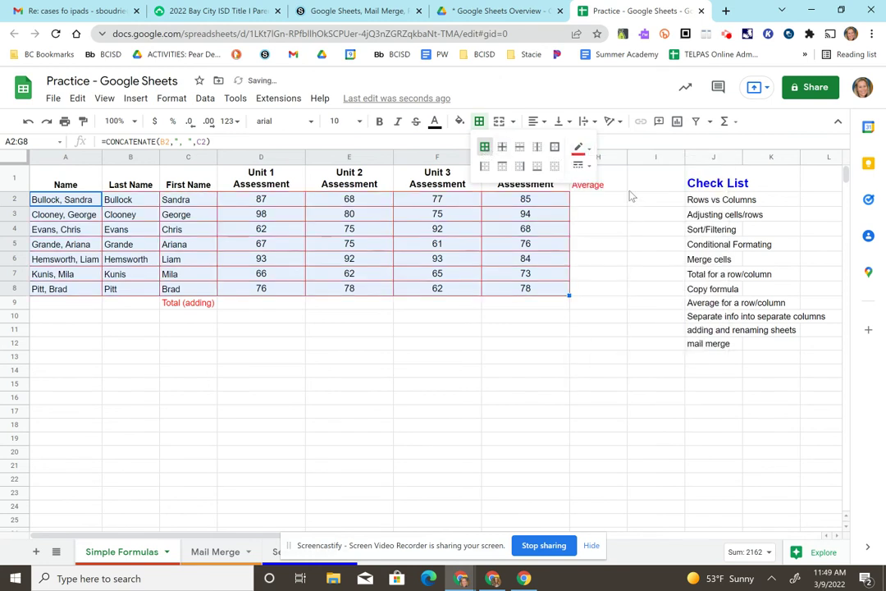
pyautogui.click(588, 167)
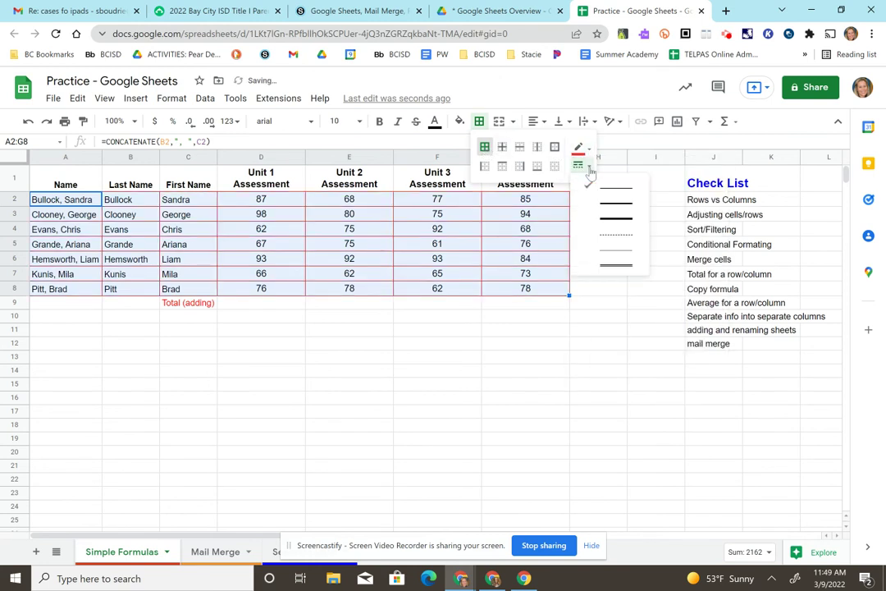
pyautogui.click(615, 261)
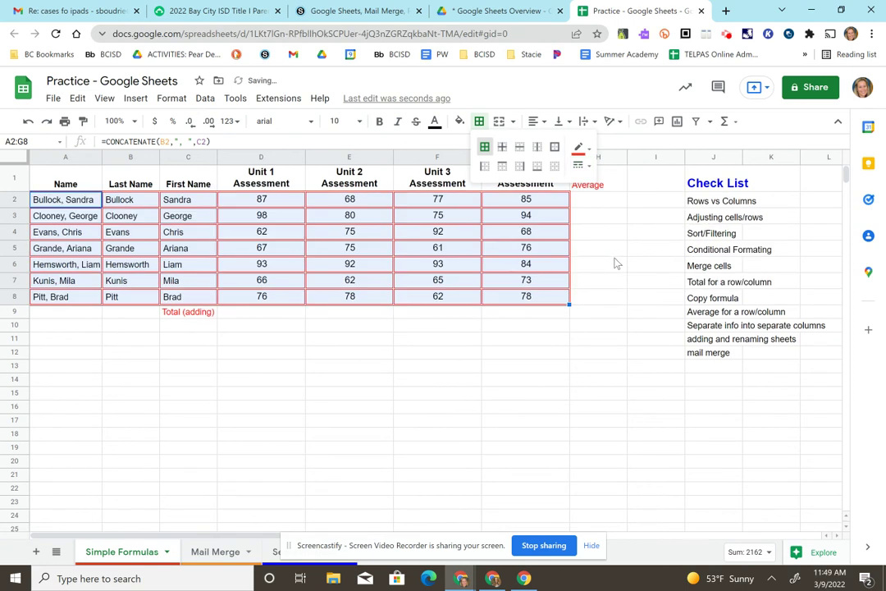
pyautogui.click(556, 343)
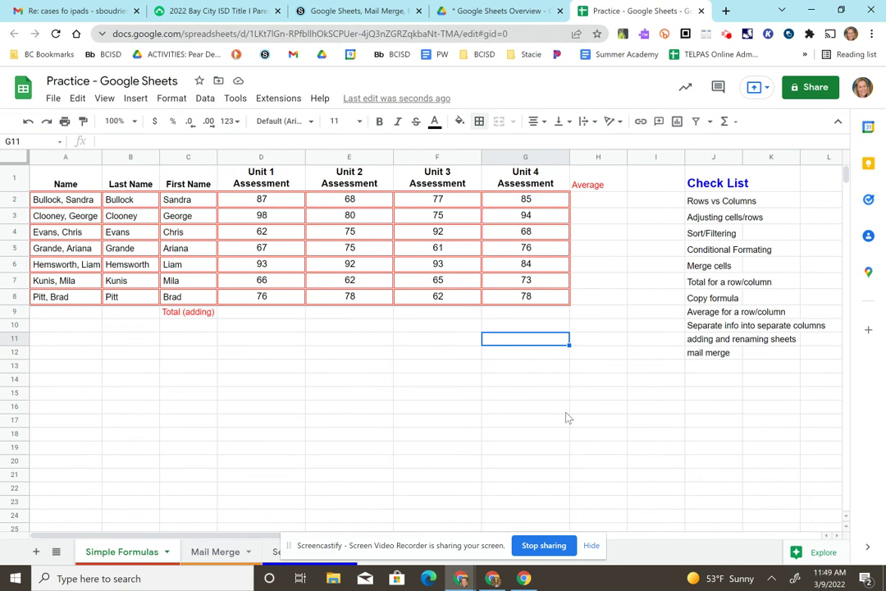